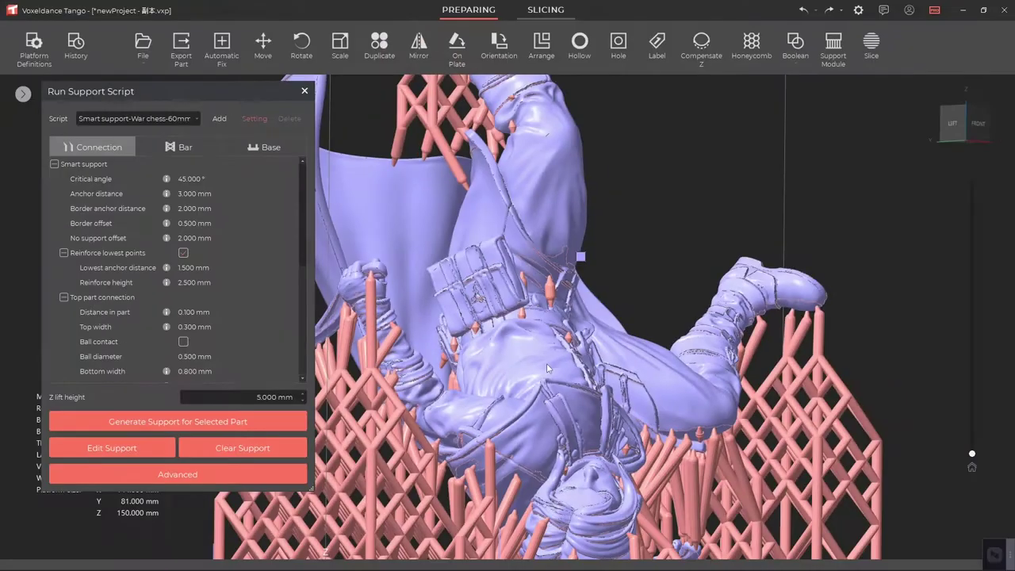
Step: Orbit around the supported figure and turn on filtering of short supports under 3.000 mm
mouse_move(627, 444)
right_mouse_down()
mouse_move(645, 450)
mouse_move(624, 445)
right_mouse_up()
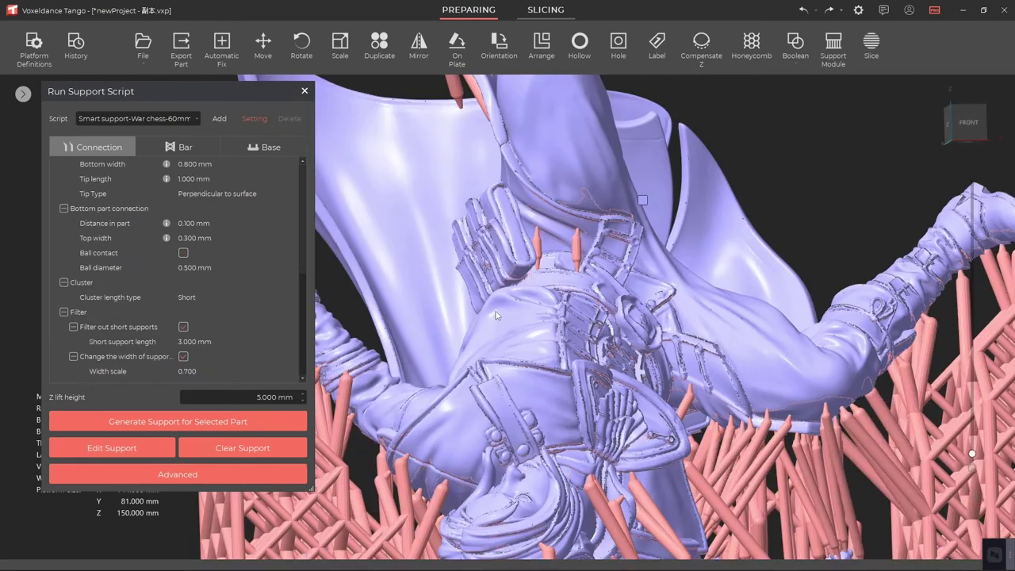
right_click_drag(460, 418, 644, 332)
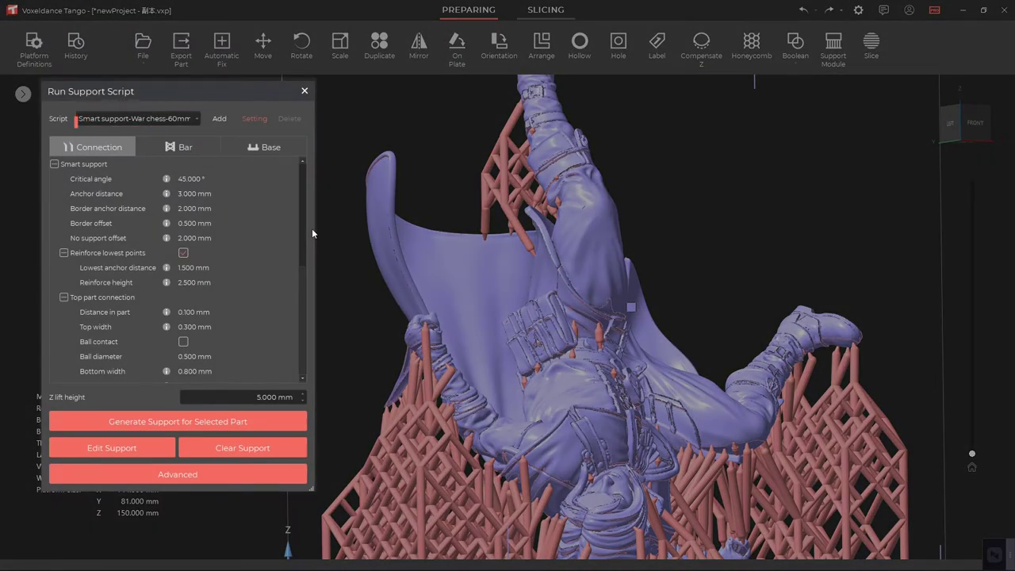
left_click_drag(301, 190, 305, 307)
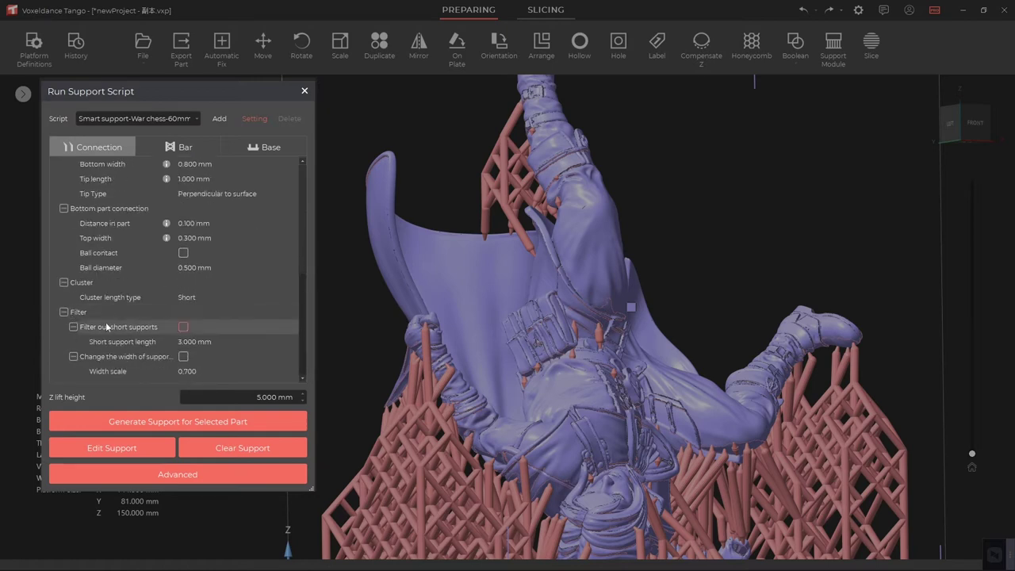
left_click(183, 329)
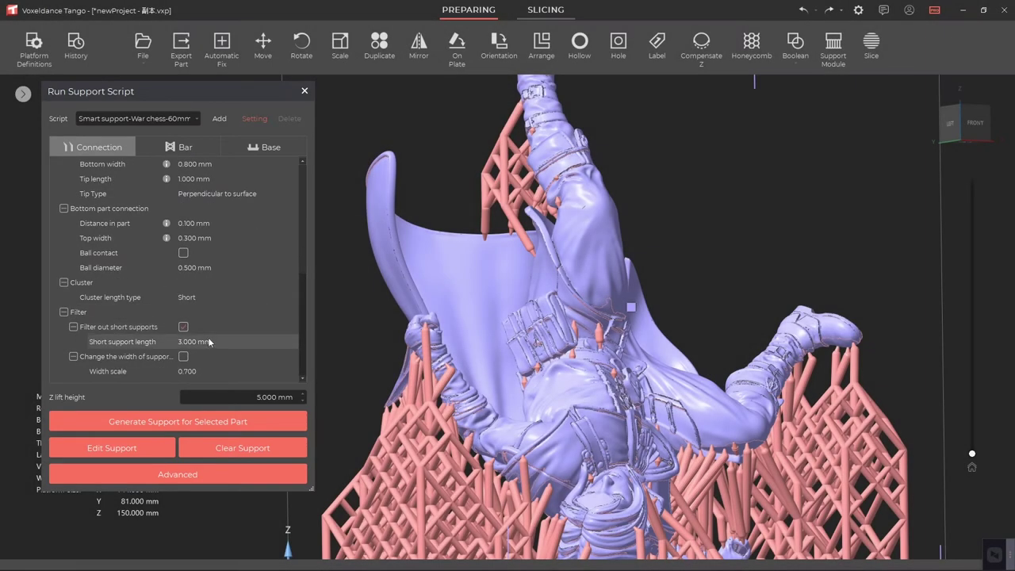
Step: Clear the existing supports and regenerate supports for the figure
left_click(236, 449)
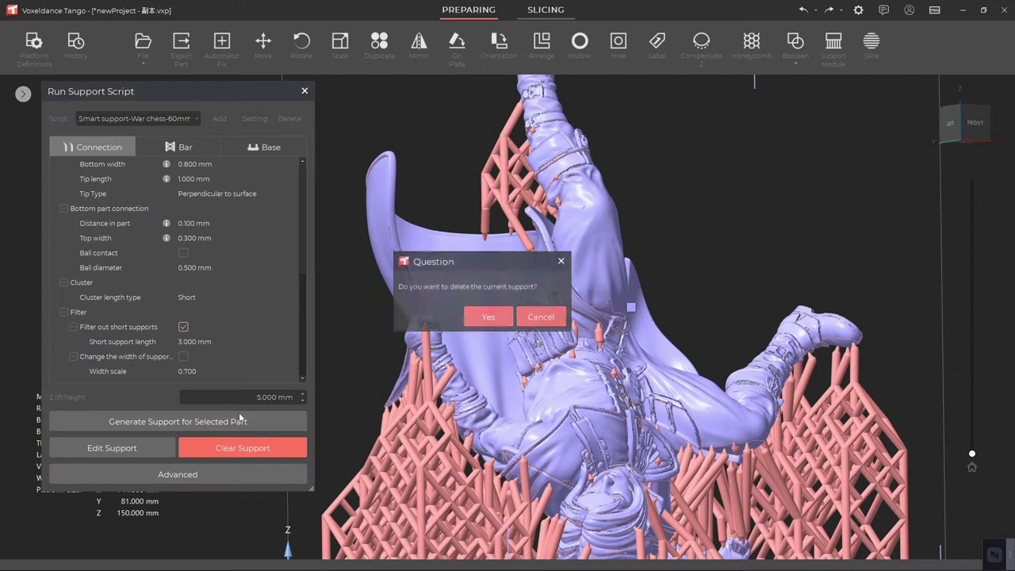
left_click(502, 322)
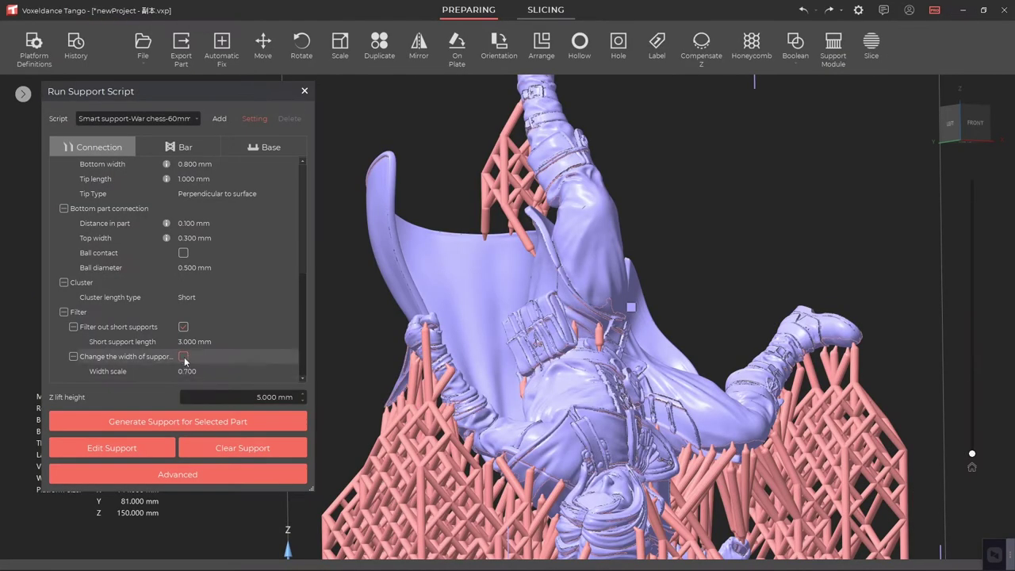
left_click(280, 419)
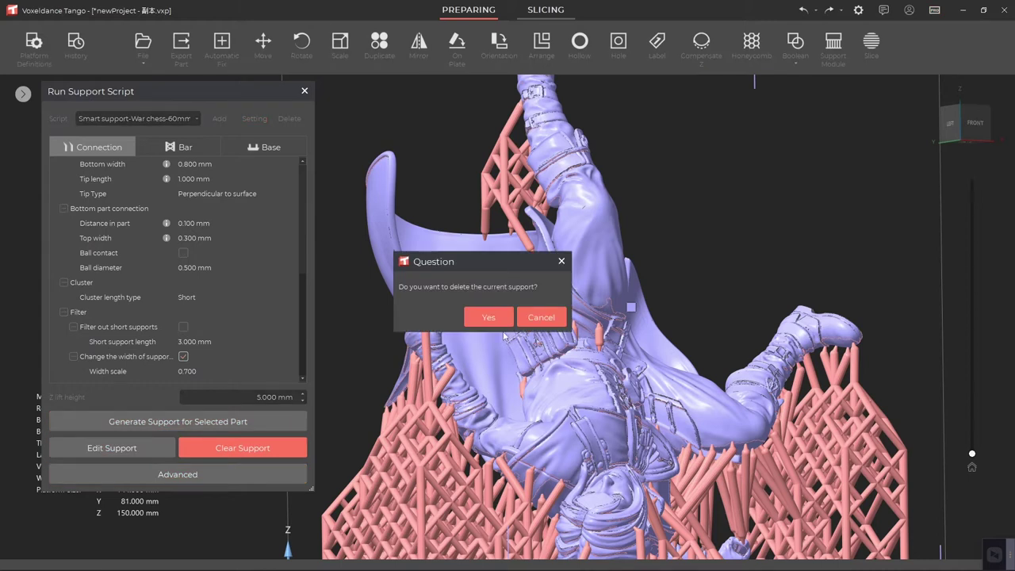
left_click(483, 315)
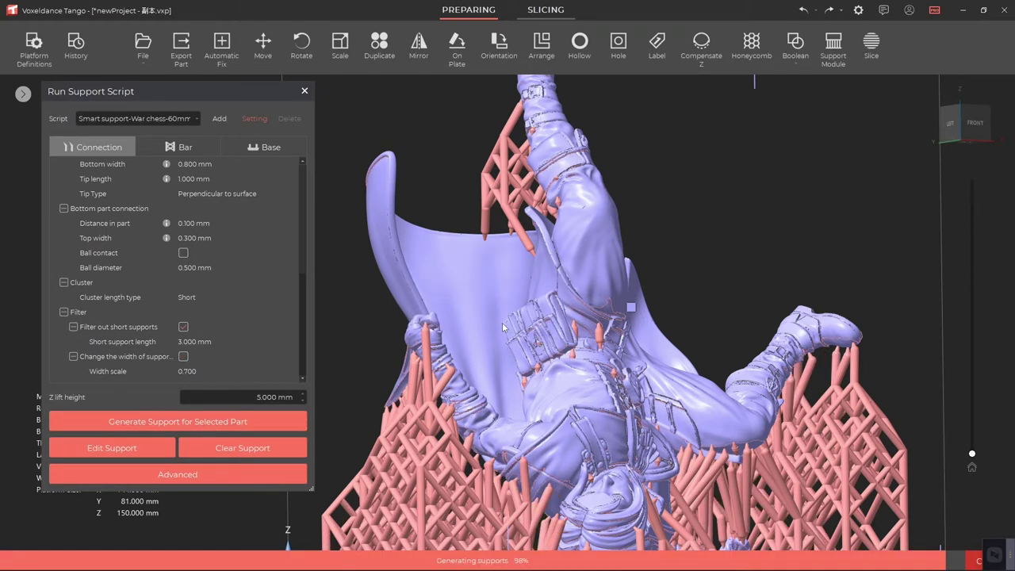
Step: Regenerate the upside-down figure's supports and orbit to inspect the full support set
scroll(631, 349, "up", 3)
right_click_drag(632, 349, 626, 479)
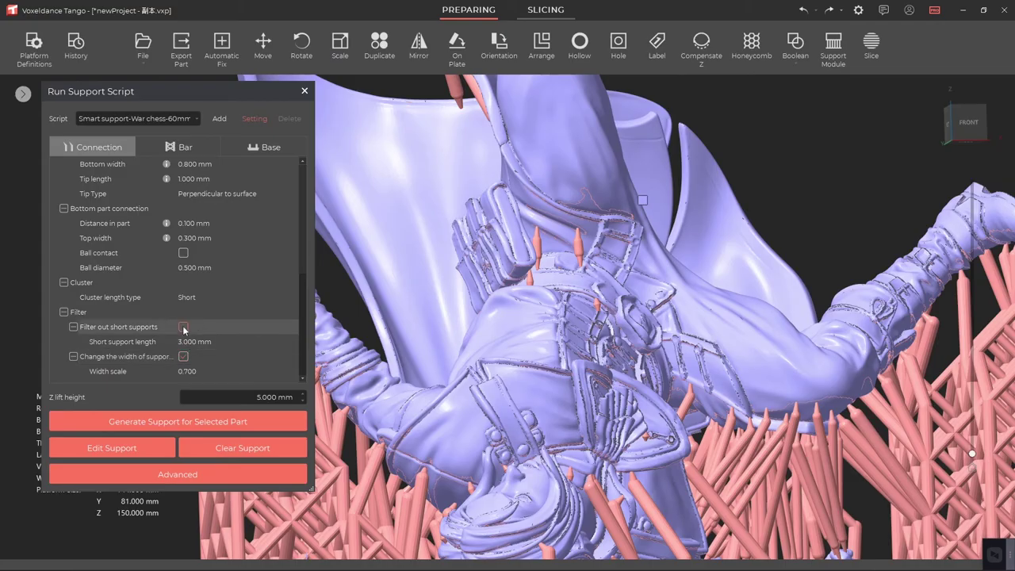
left_click(243, 447)
left_click(499, 322)
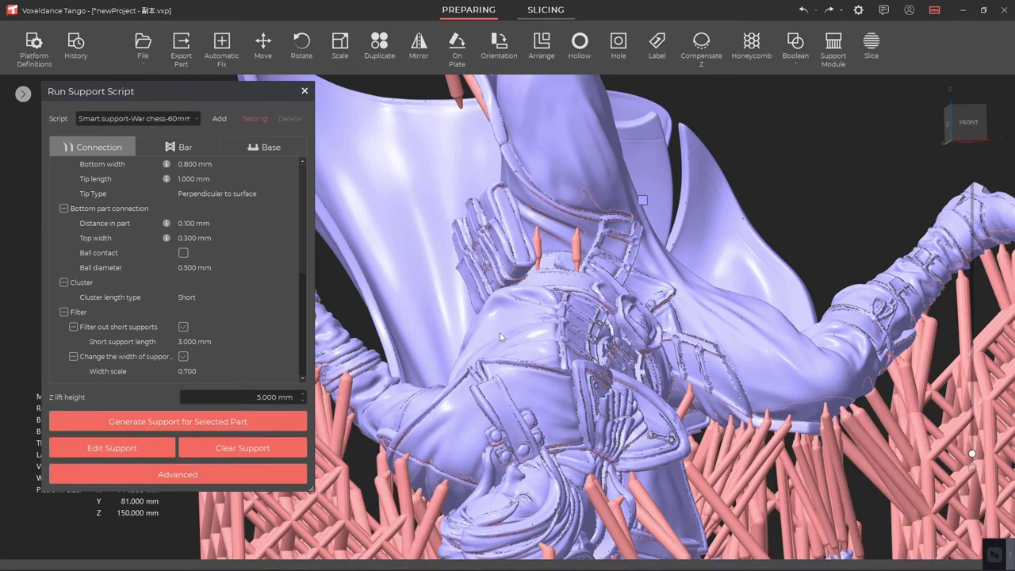
right_click_drag(460, 418, 553, 227)
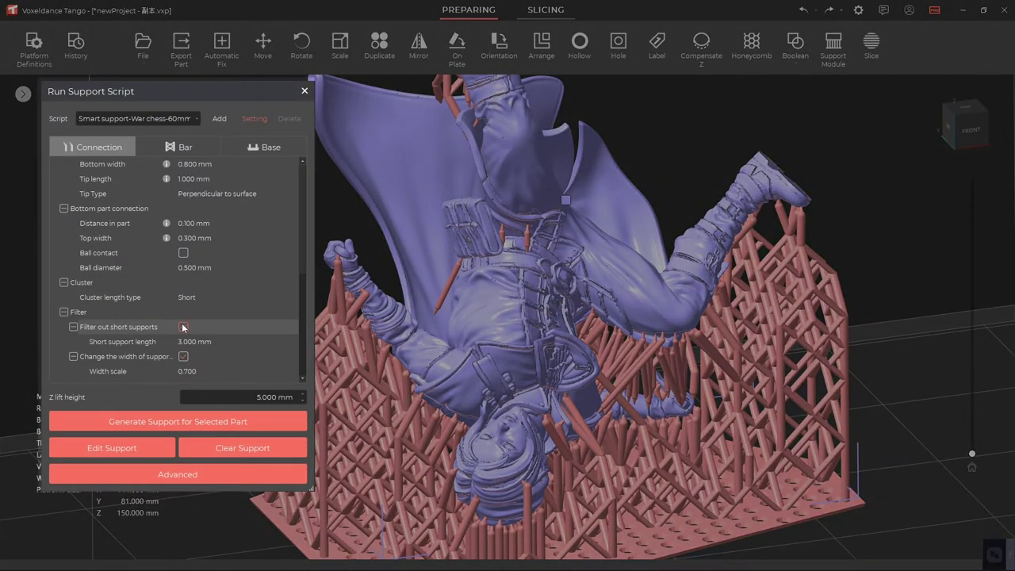
Step: Turn on the short-support filter at 4 mm and regenerate the figure's supports
left_click(183, 327)
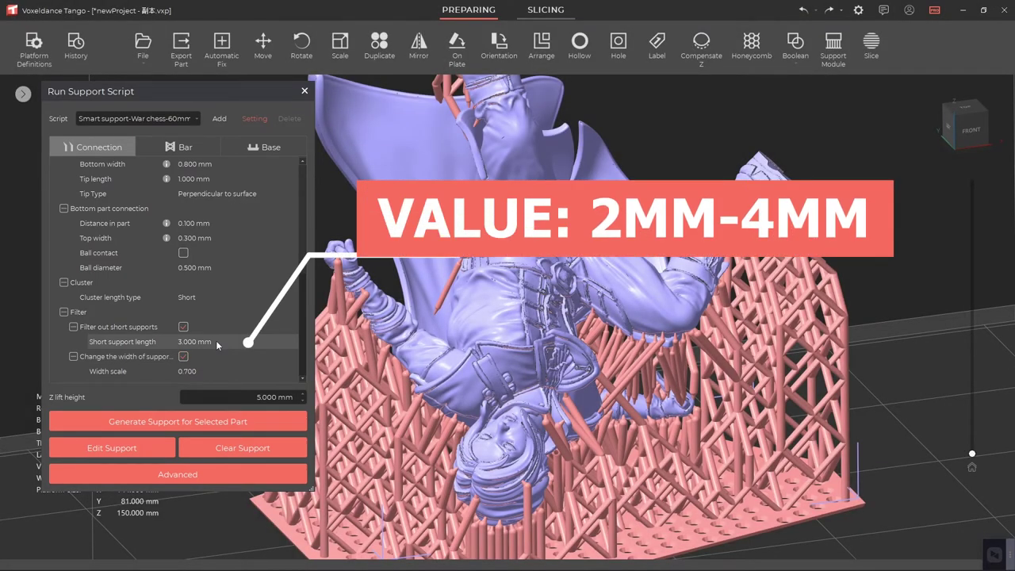
double_click(216, 340)
type("4")
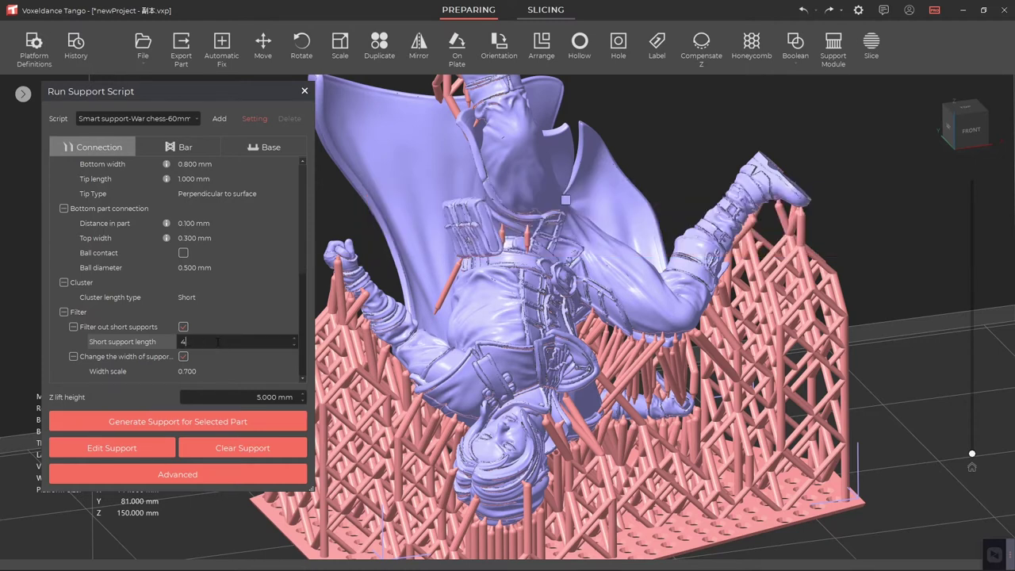
left_click(216, 420)
left_click(489, 318)
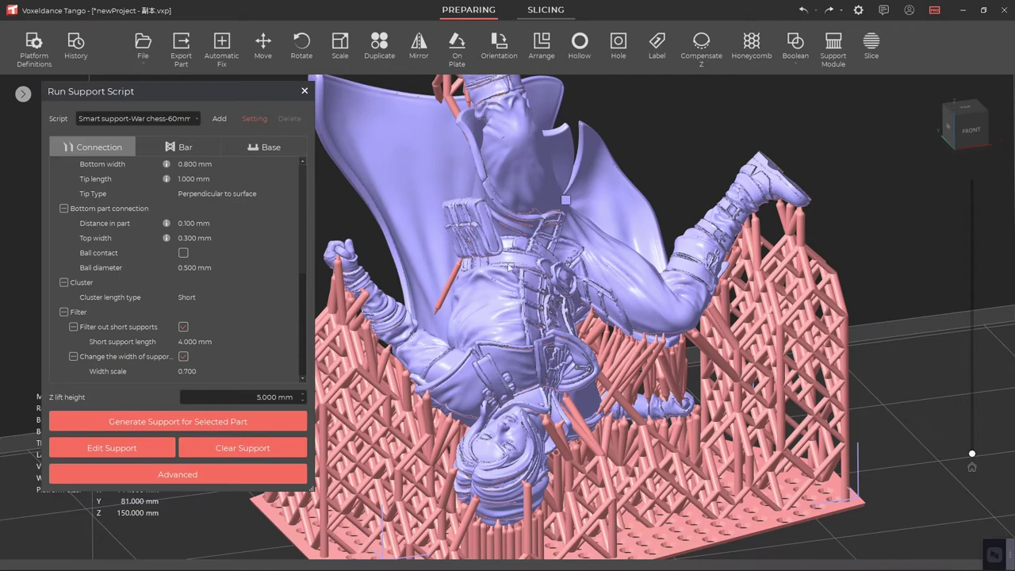
right_click_drag(522, 226, 525, 256)
Step: Change the short support length to 2 mm and regenerate the supports
left_click(194, 341)
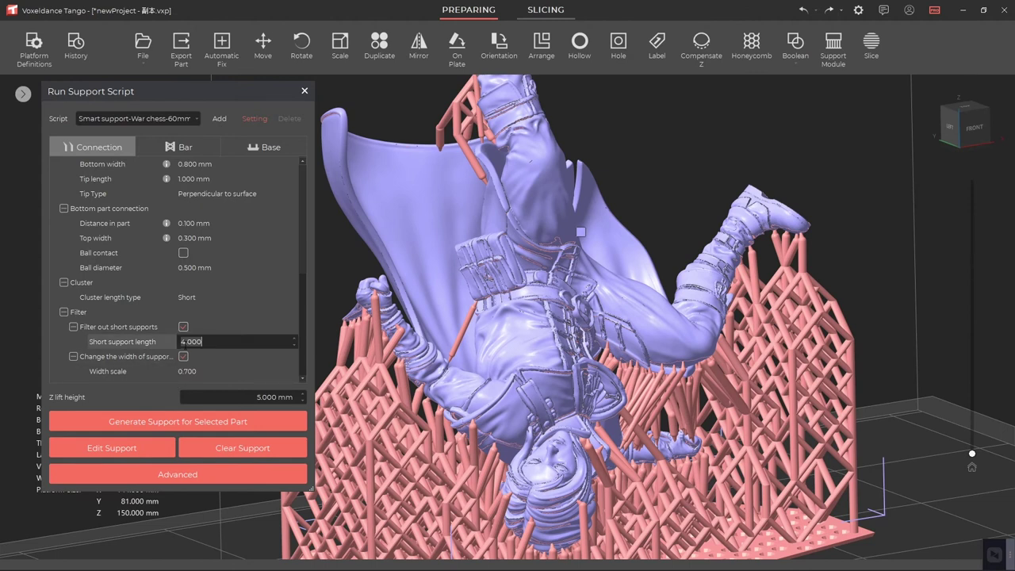
type("2")
left_click(223, 426)
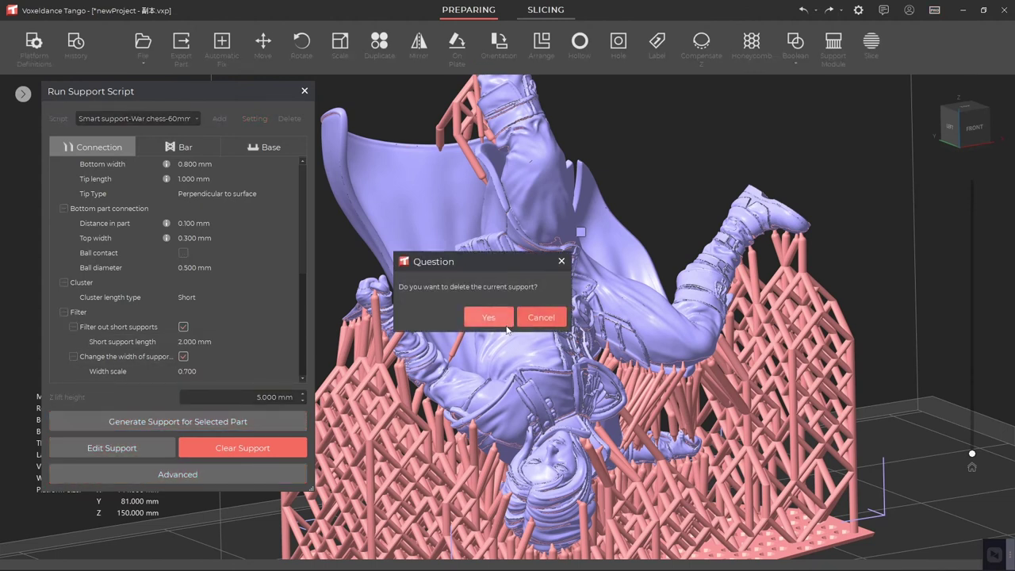
left_click(490, 321)
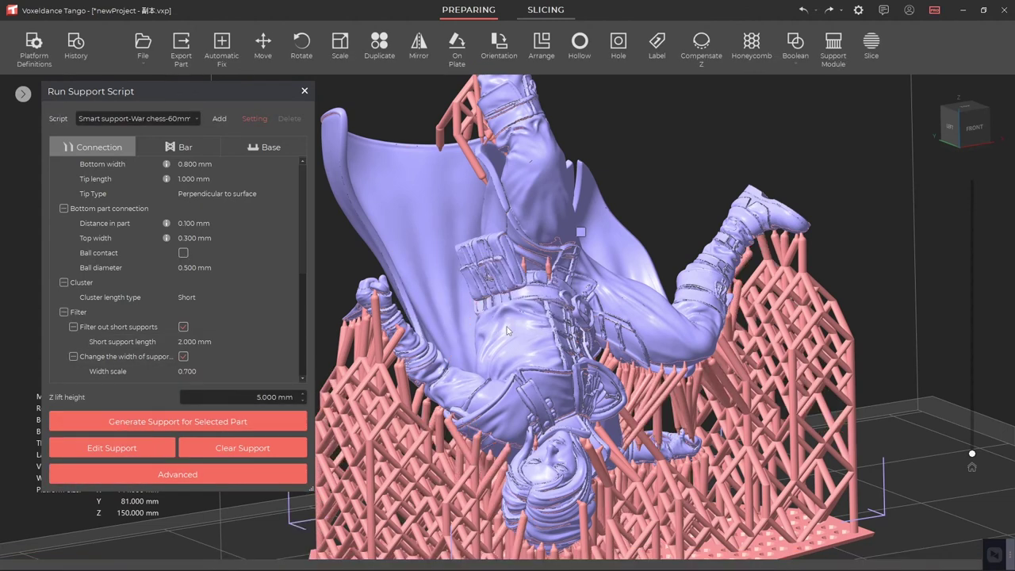
scroll(531, 298, "up", 3)
right_click_drag(532, 298, 558, 385)
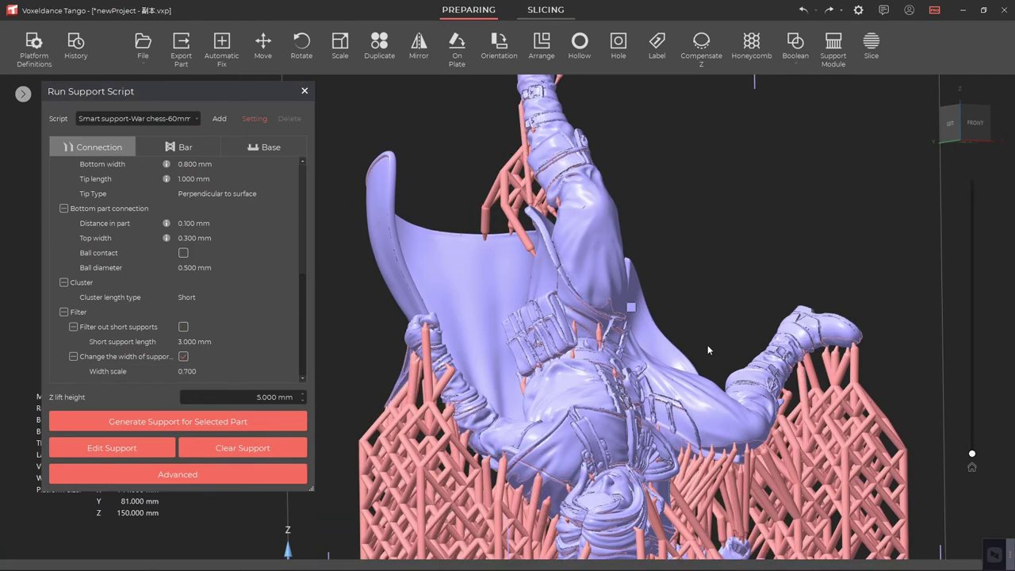
scroll(611, 369, "up", 3)
right_click_drag(610, 369, 623, 476)
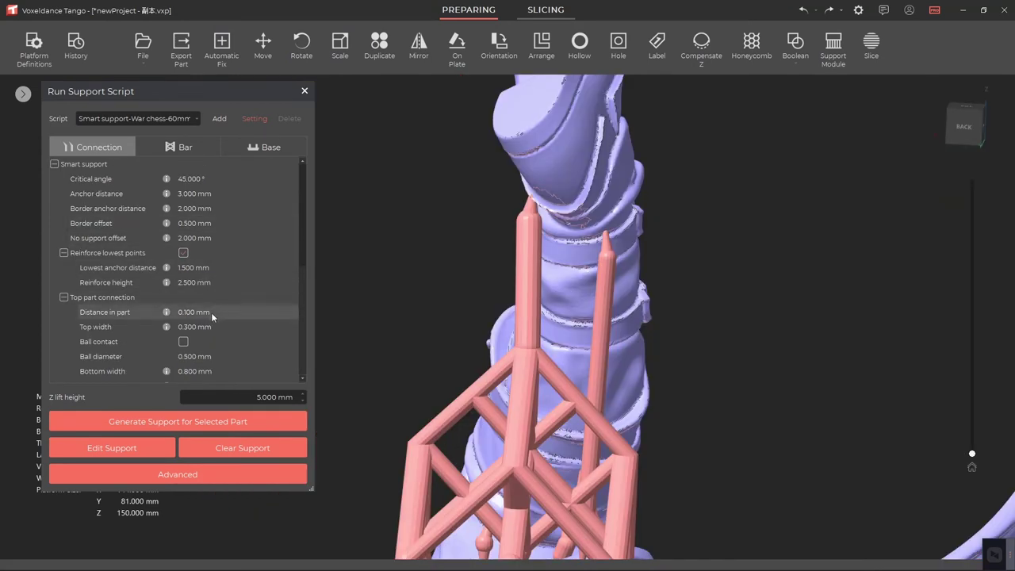
Step: Enter top width 0.3 and width scale 0.5, regenerate supports, and zoom on the thin tips
double_click(211, 327)
type("0.")
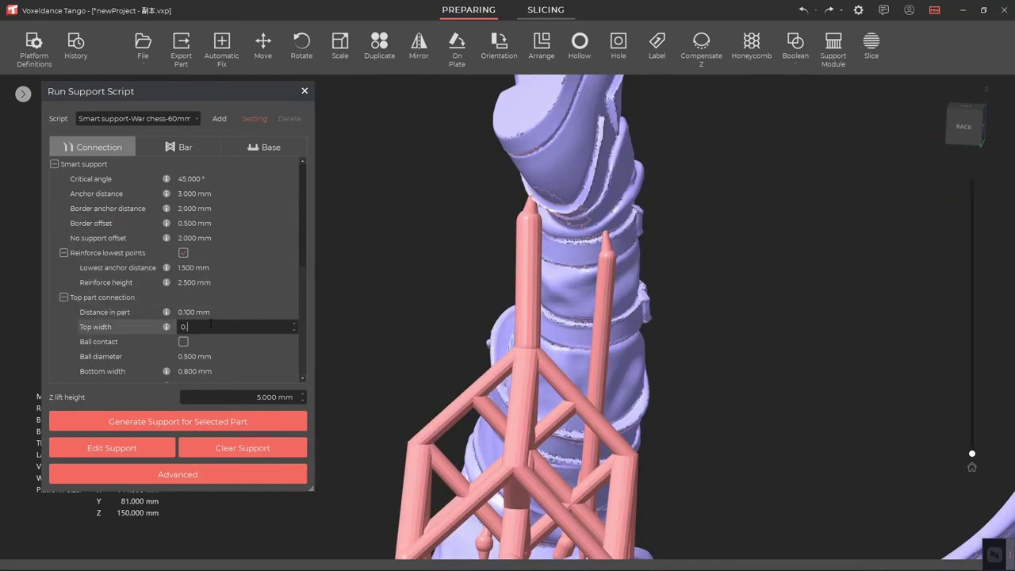
type("3")
left_click_drag(303, 234, 304, 349)
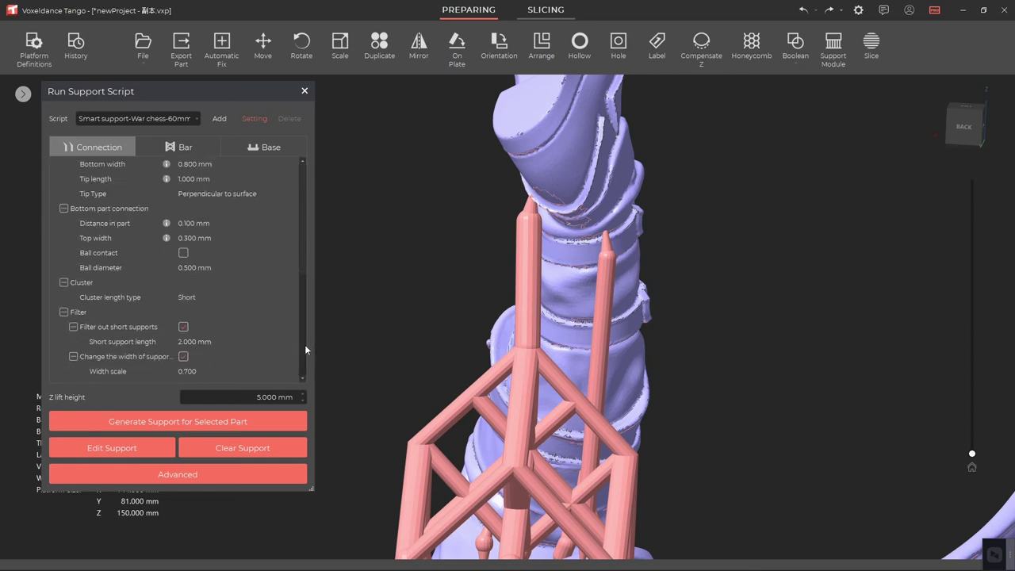
double_click(245, 367)
type("0.")
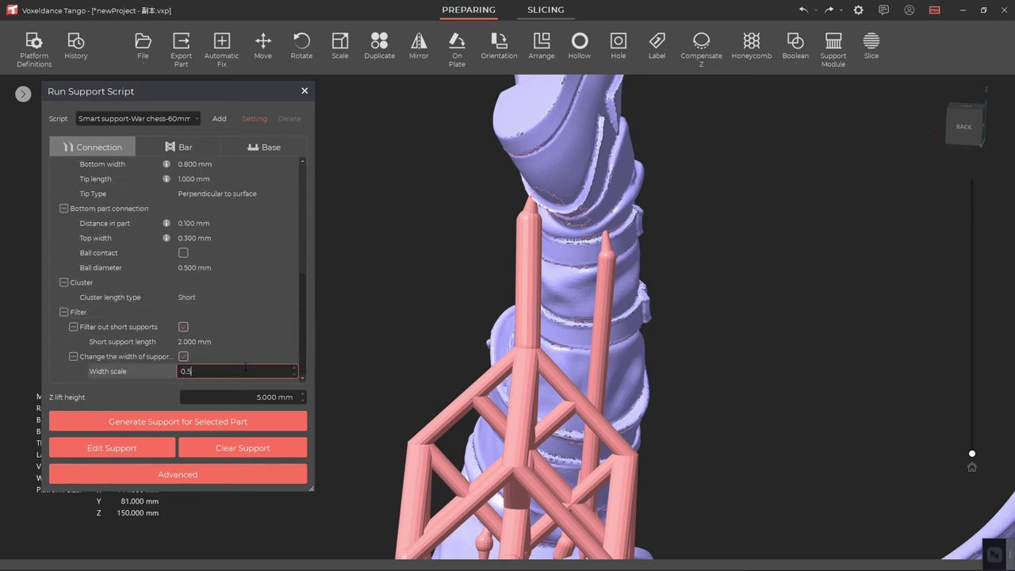
type("5")
left_click(178, 421)
left_click(487, 317)
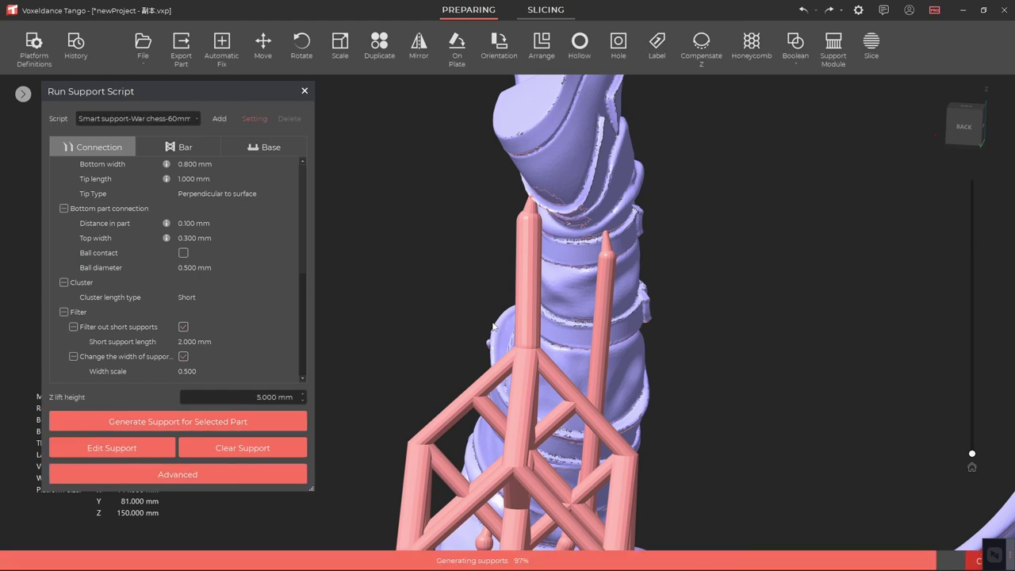
right_click_drag(494, 325, 526, 329)
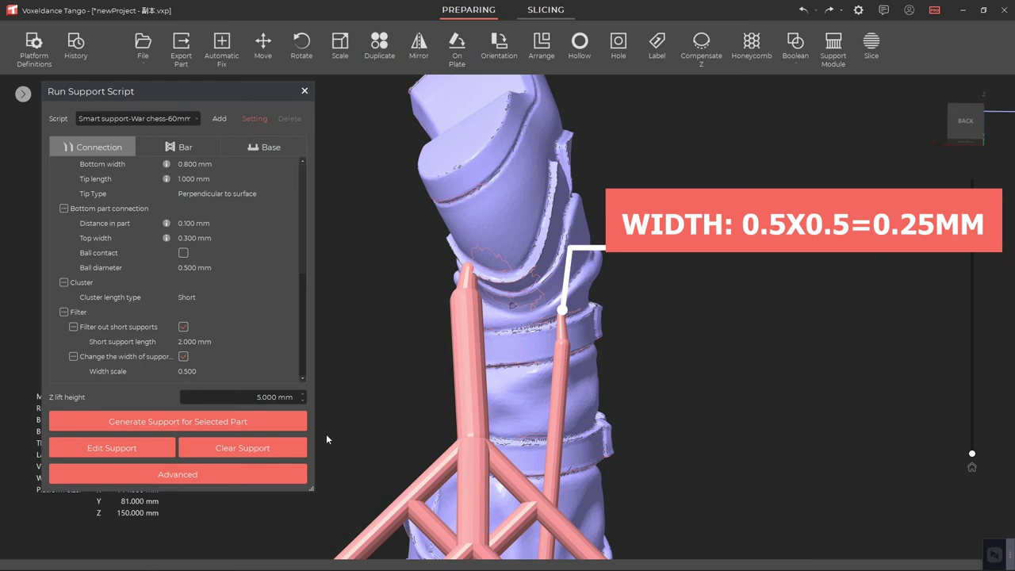
Step: Re-enter top width 0.3 and clear the figure's current supports
left_click_drag(302, 300, 306, 193)
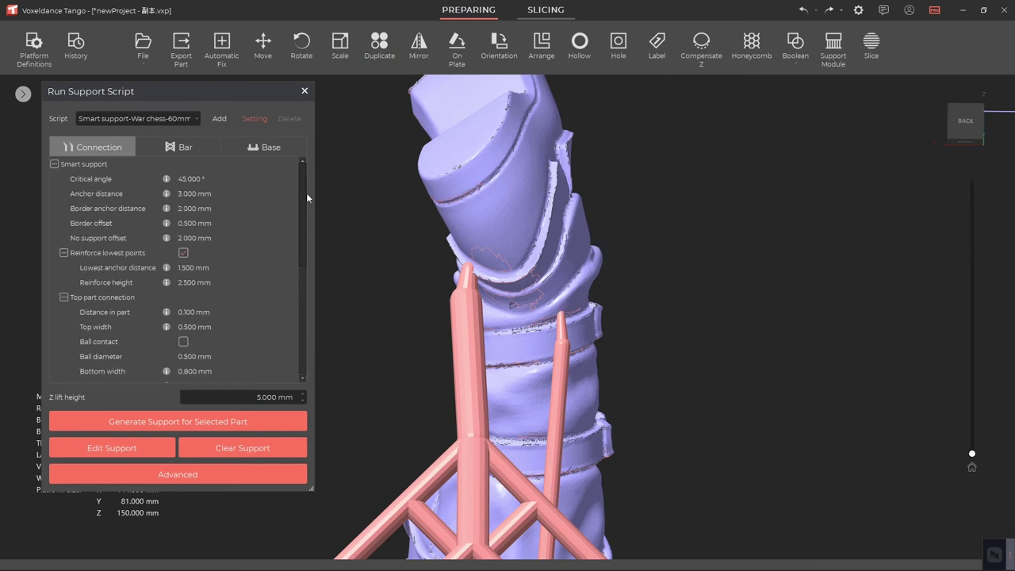
double_click(220, 327)
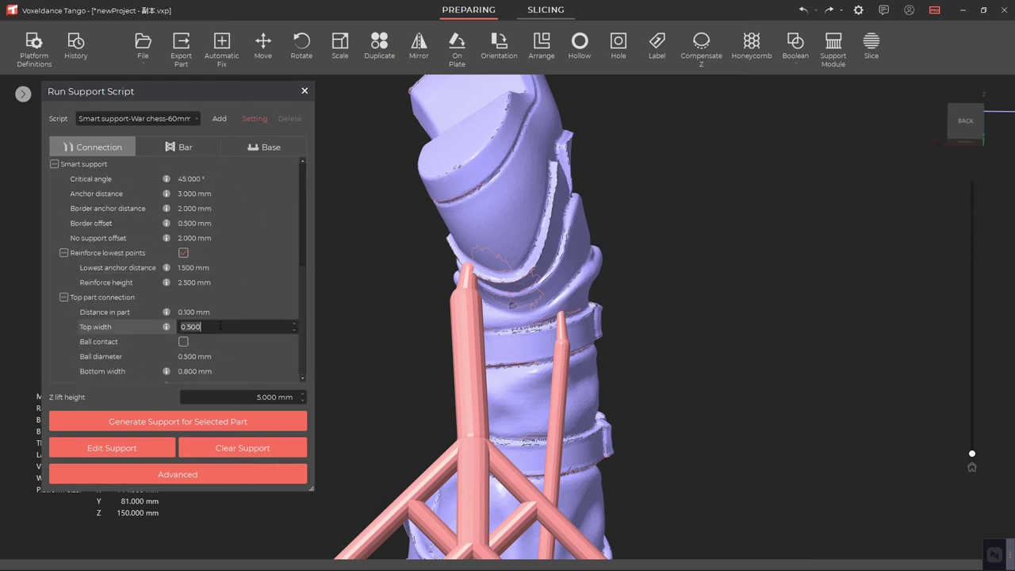
type("0.3")
left_click_drag(303, 211, 307, 322)
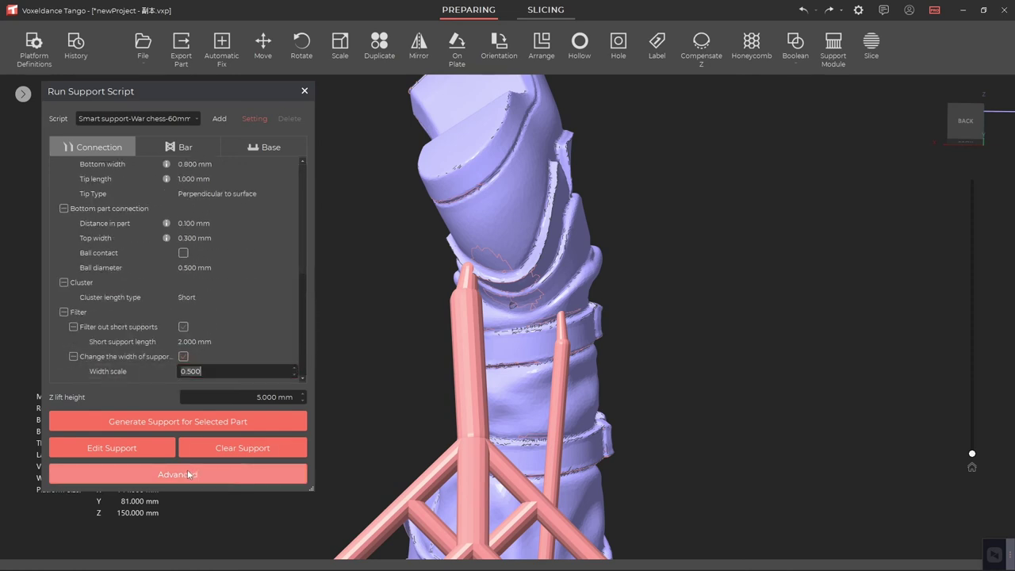
left_click(240, 448)
left_click(489, 317)
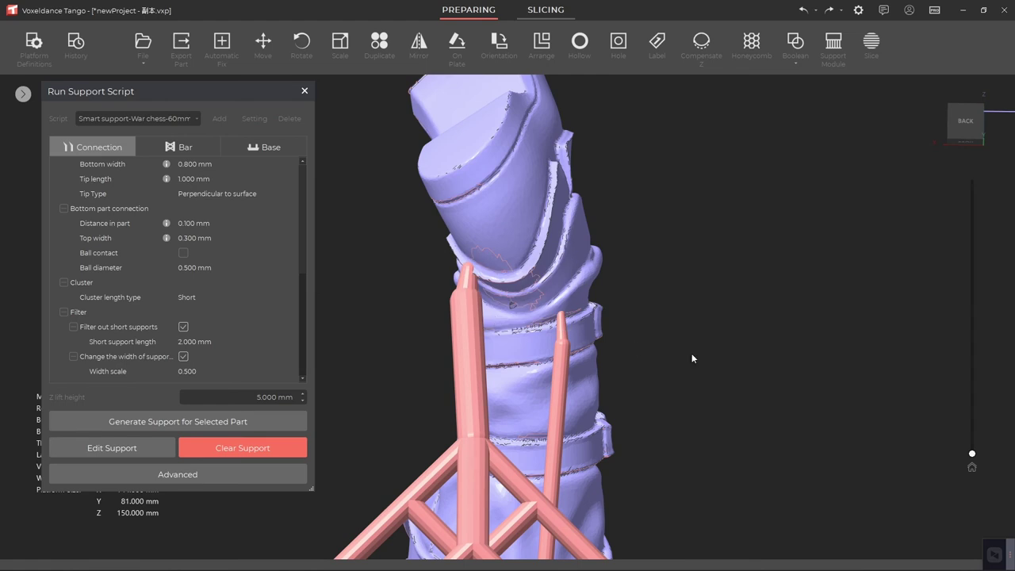